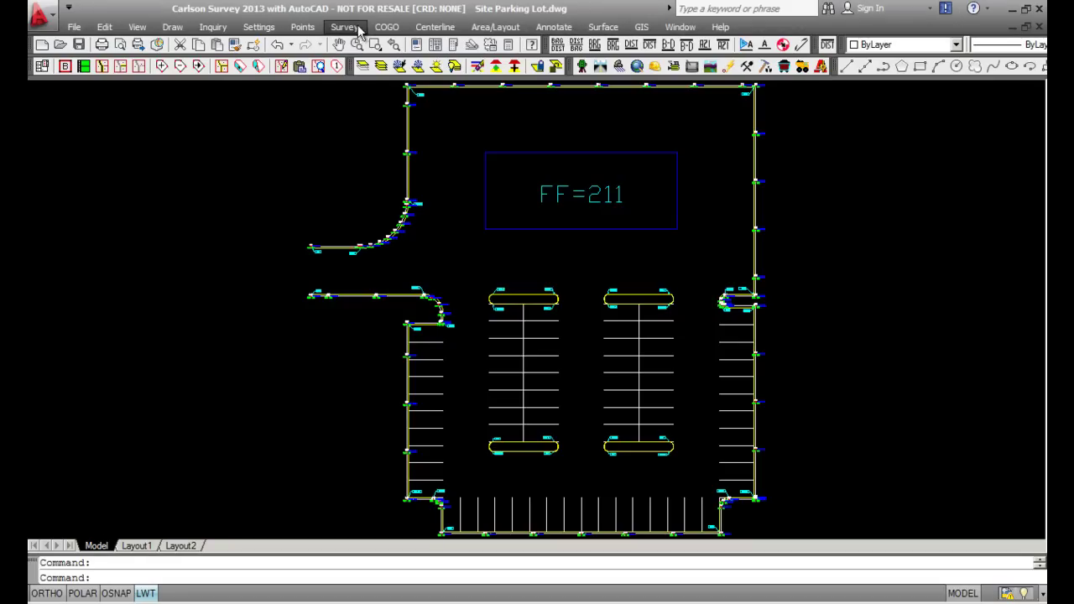
- Start a new cut sheet and import points 197–262 from Back of Curb.crd
left_click(357, 29)
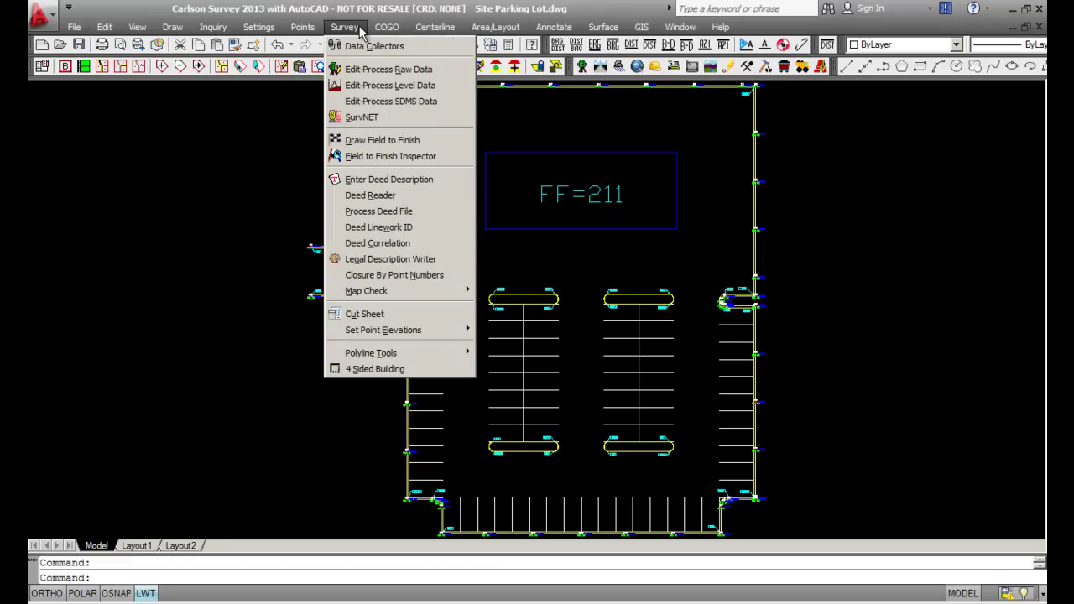
left_click(392, 319)
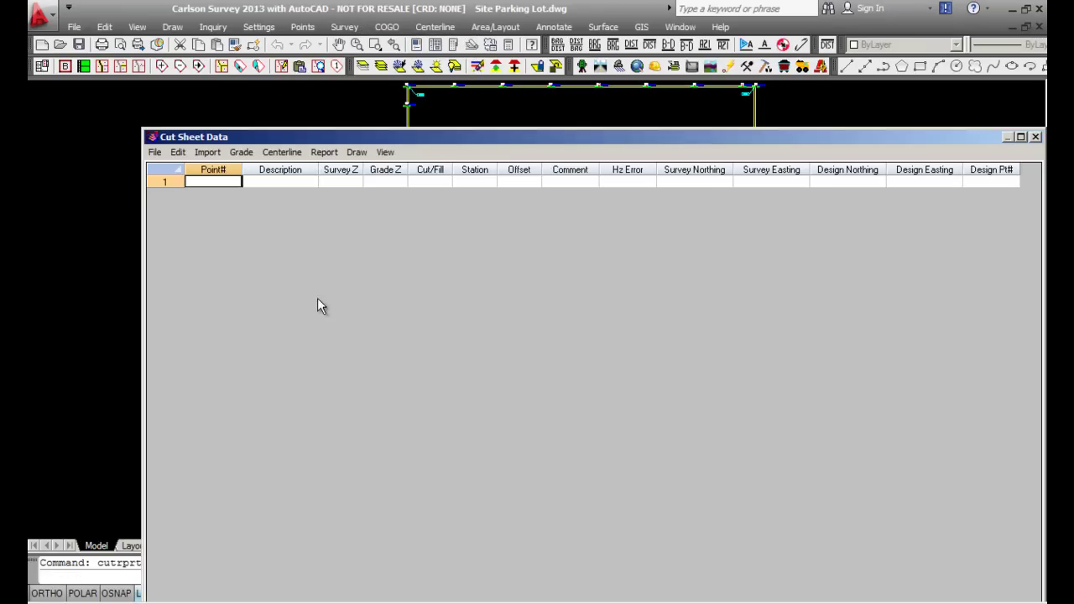
left_click(208, 153)
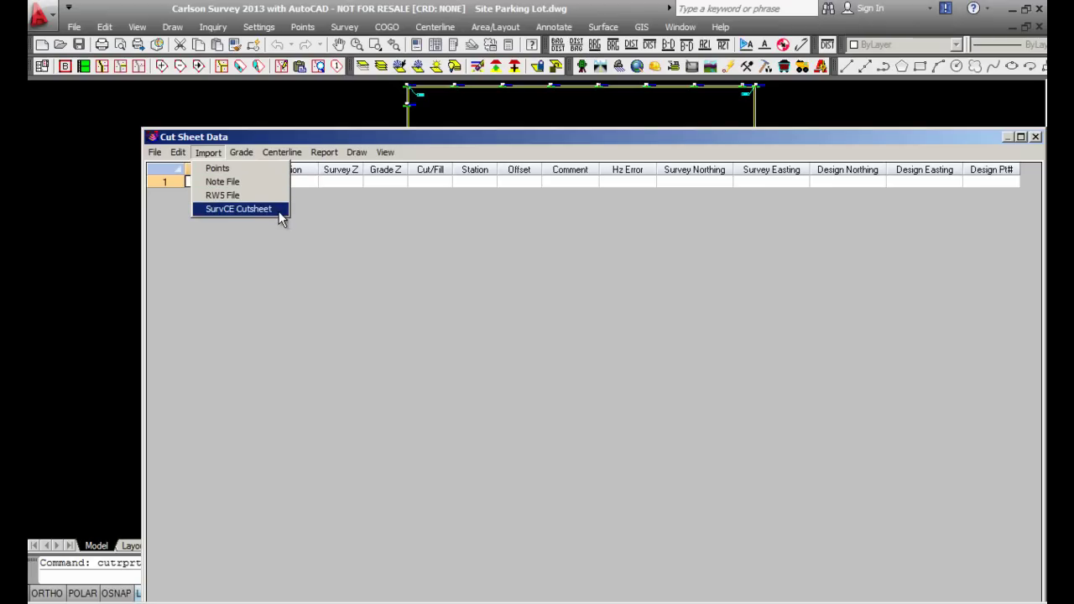
left_click(253, 167)
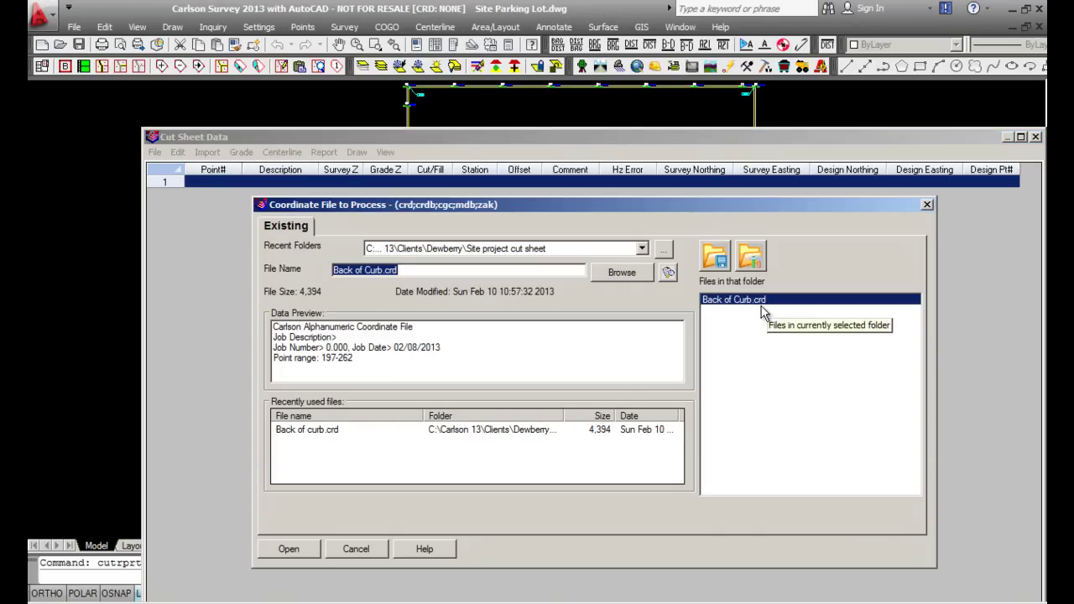
left_click(293, 549)
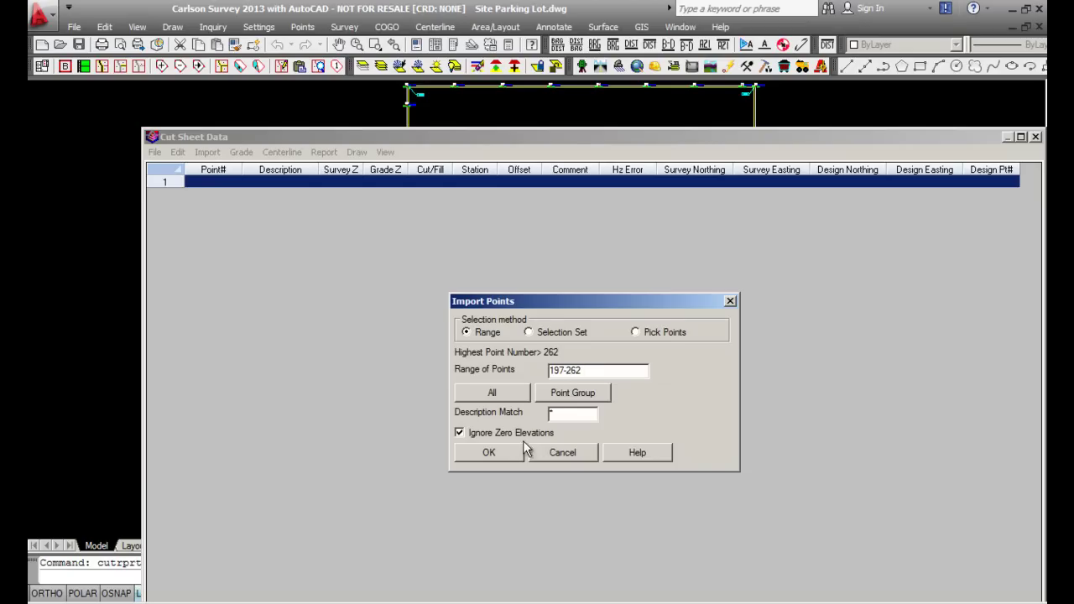
left_click(496, 450)
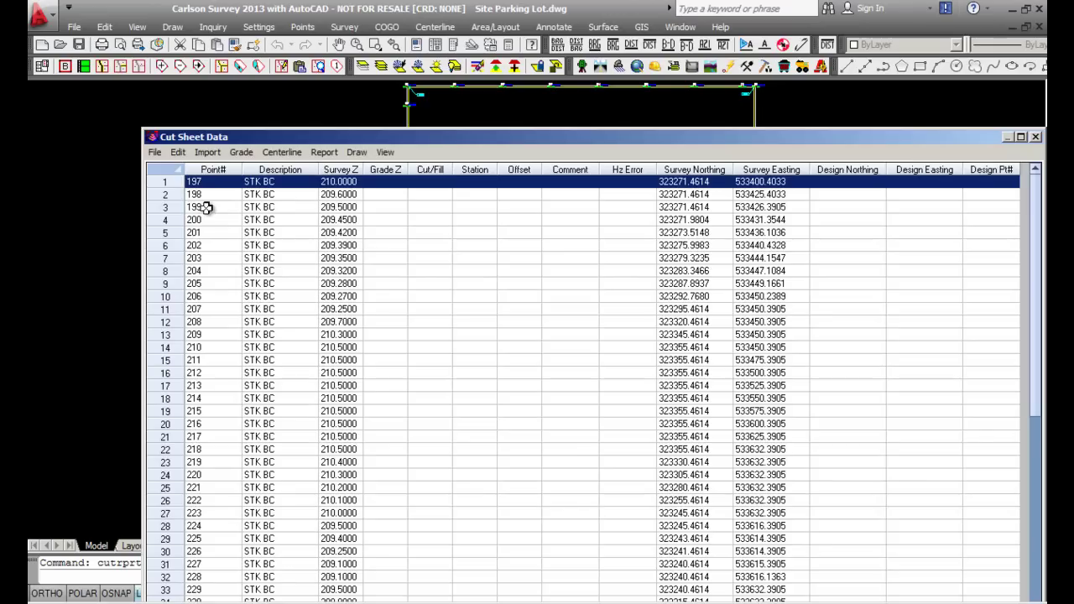
- Grade the cut sheet points against Existing Ground.tin to get Grade Z and cut/fill values
left_click(243, 152)
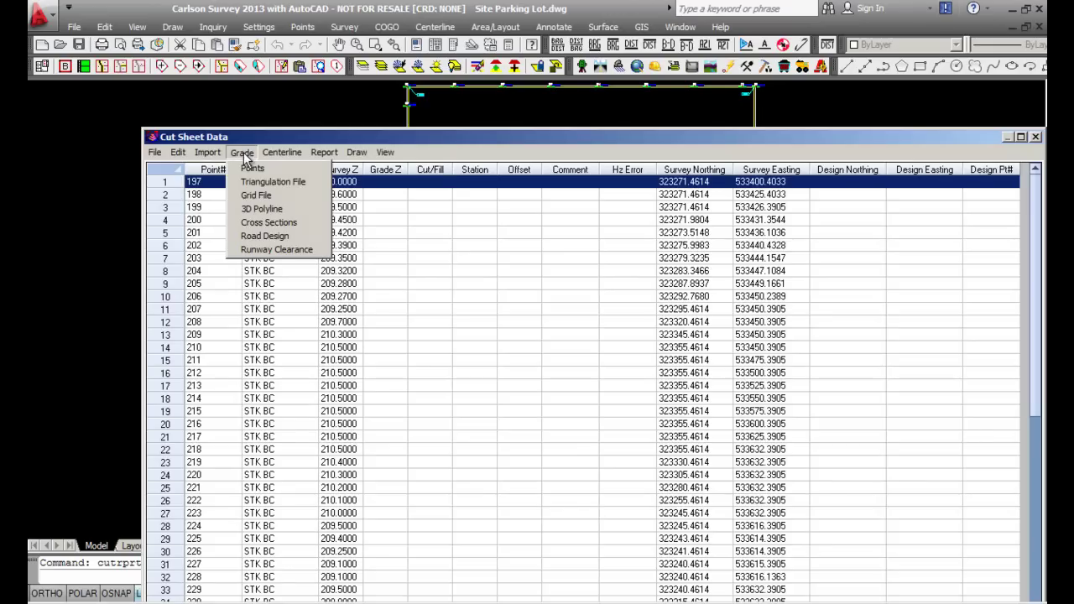
left_click(283, 183)
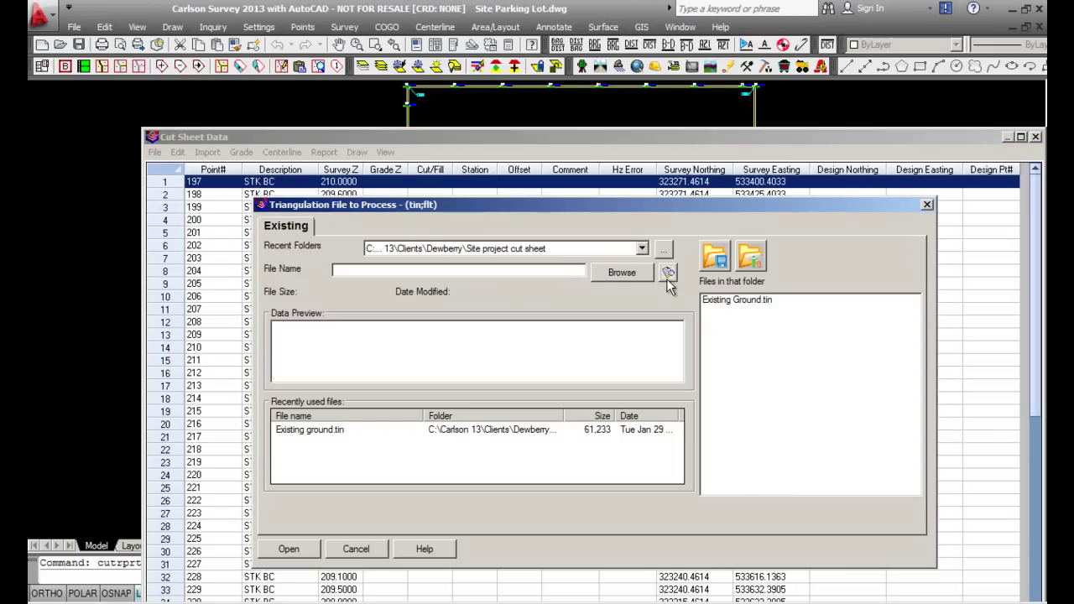
left_click(720, 304)
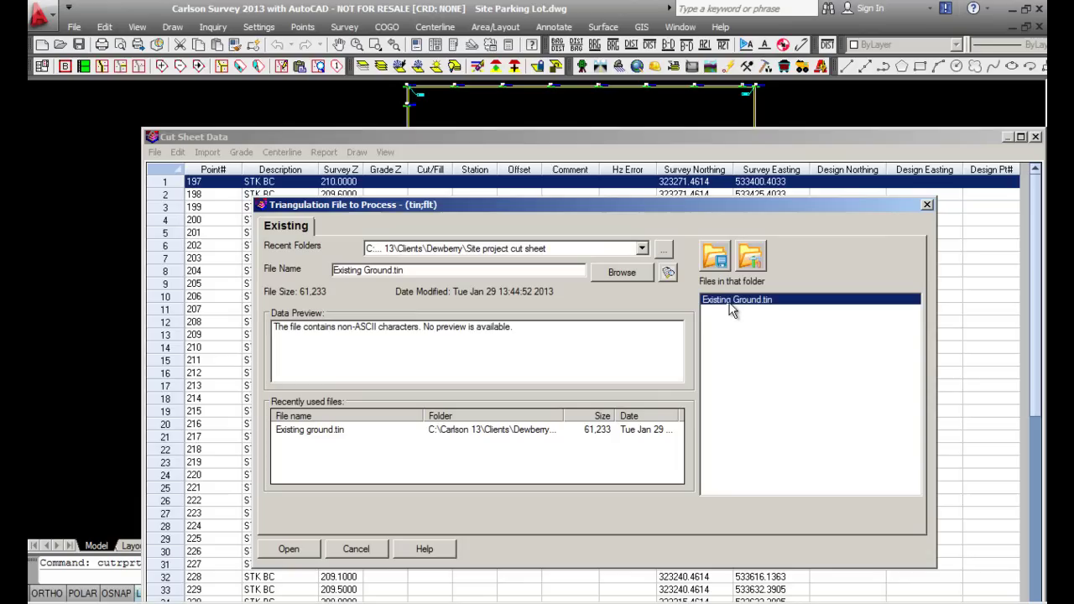
left_click(291, 550)
left_click(241, 153)
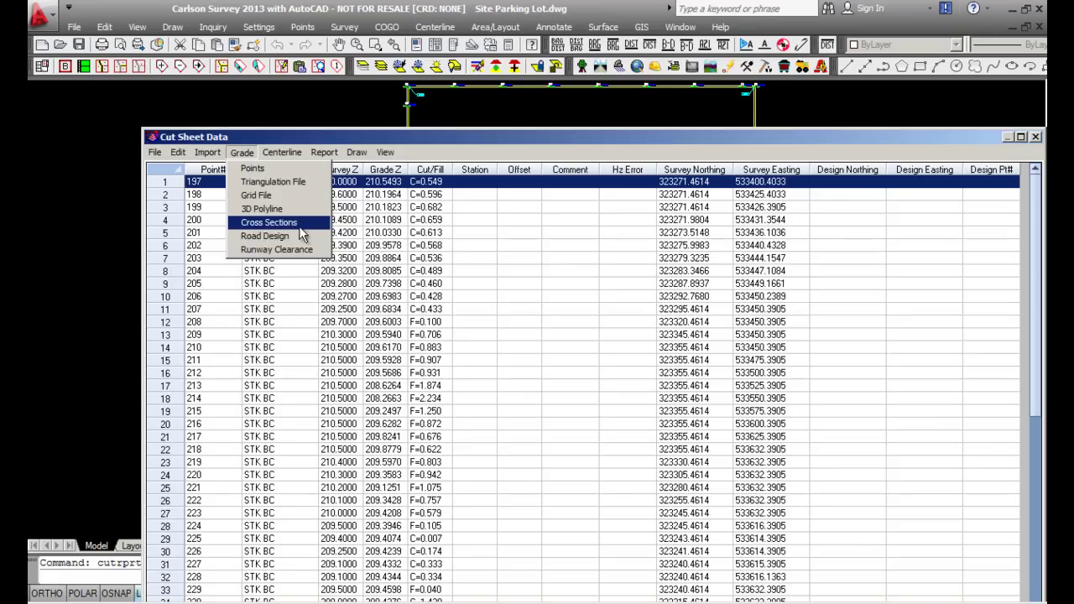
mouse_move(286, 157)
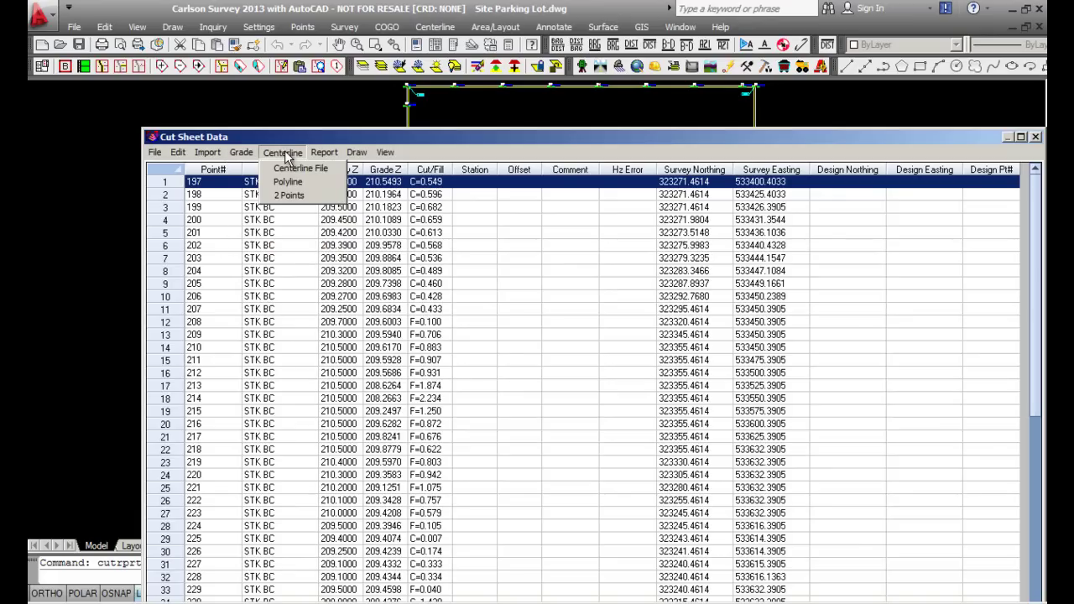
- Compute station and offset from the Back of Curb.cl centerline and open the report formatter
left_click(307, 168)
left_click(729, 282)
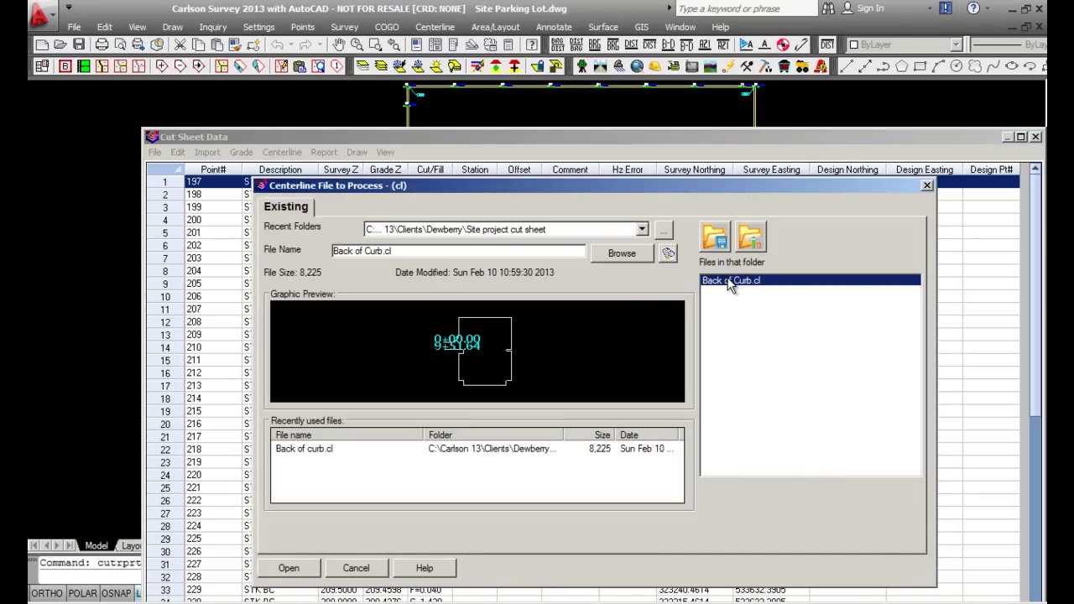
left_click(290, 570)
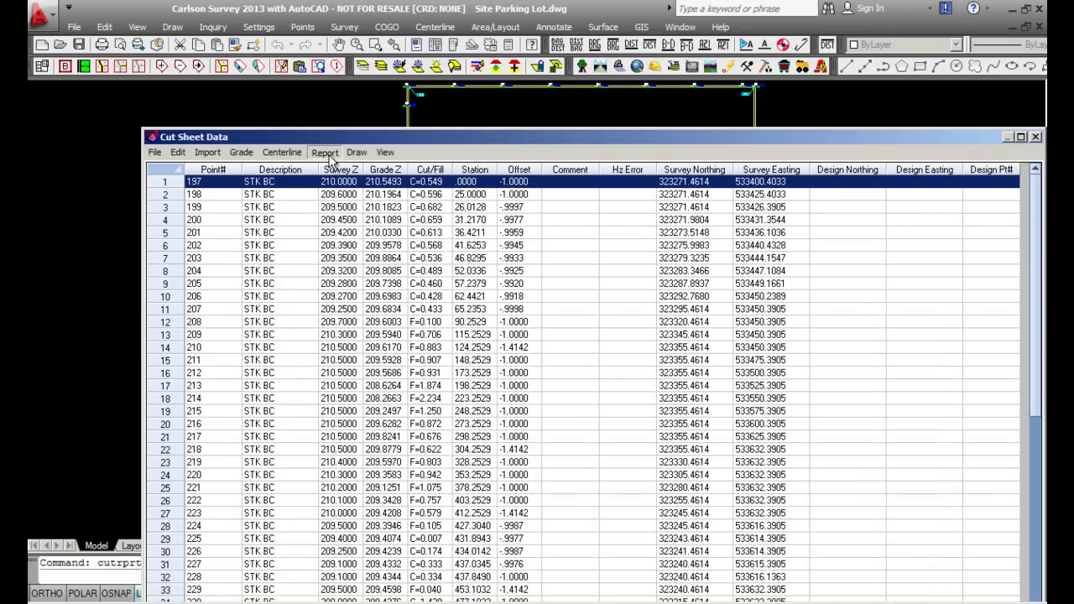
left_click(327, 154)
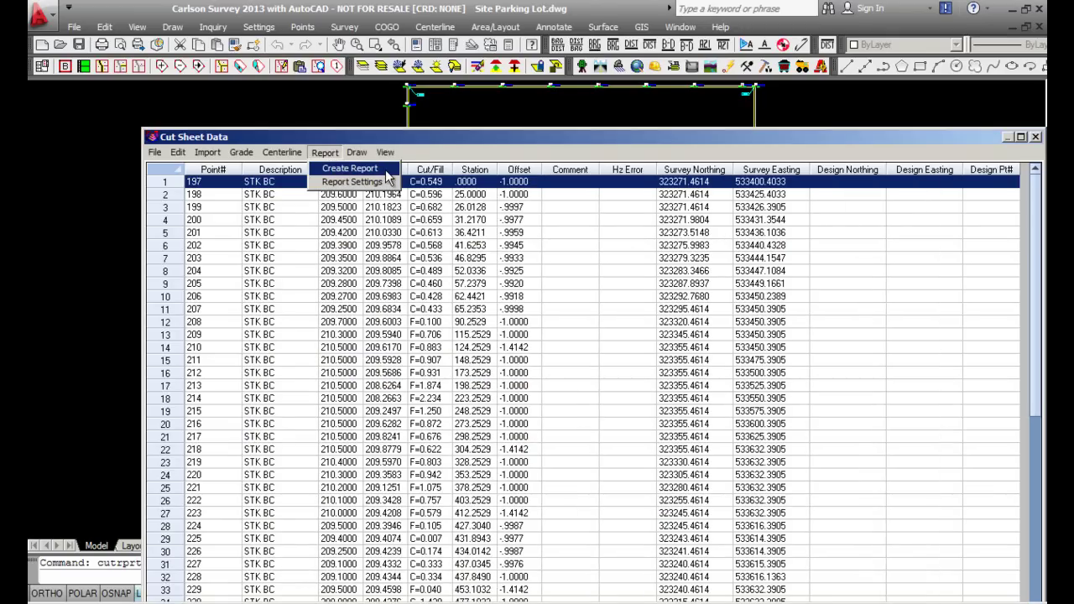
left_click(350, 169)
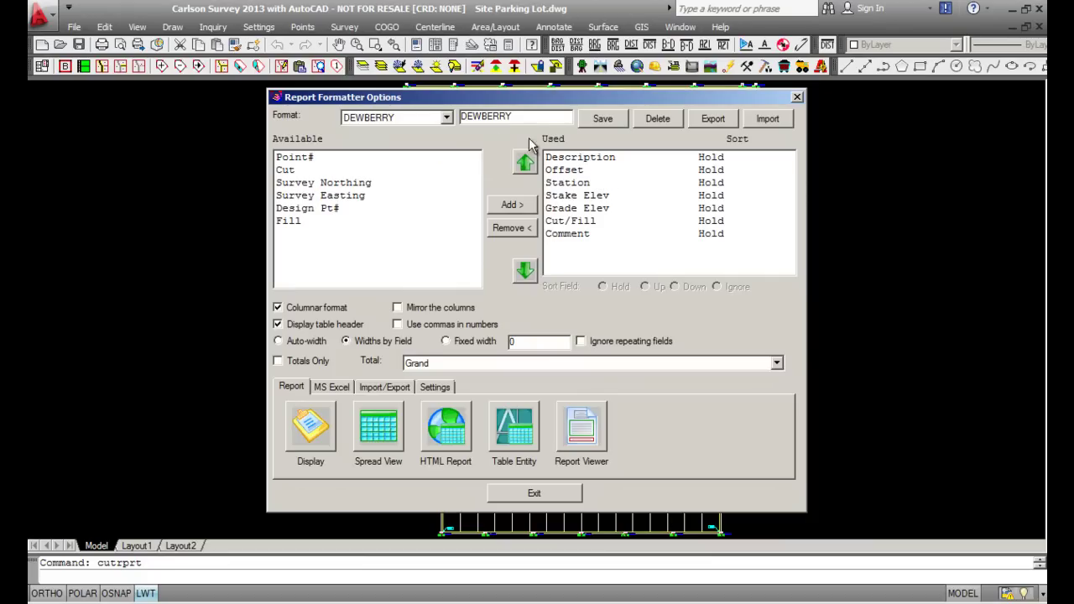
- Overwrite the report formats with the imported DEWBERRY Format Settings for Cut Sheets.fms file
left_click(768, 120)
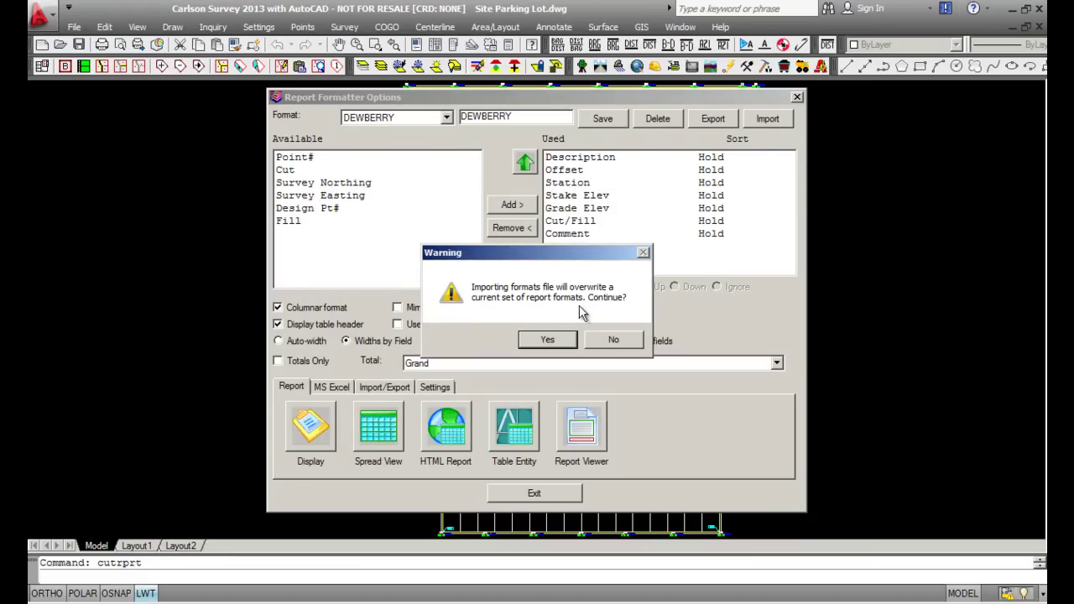
left_click(560, 340)
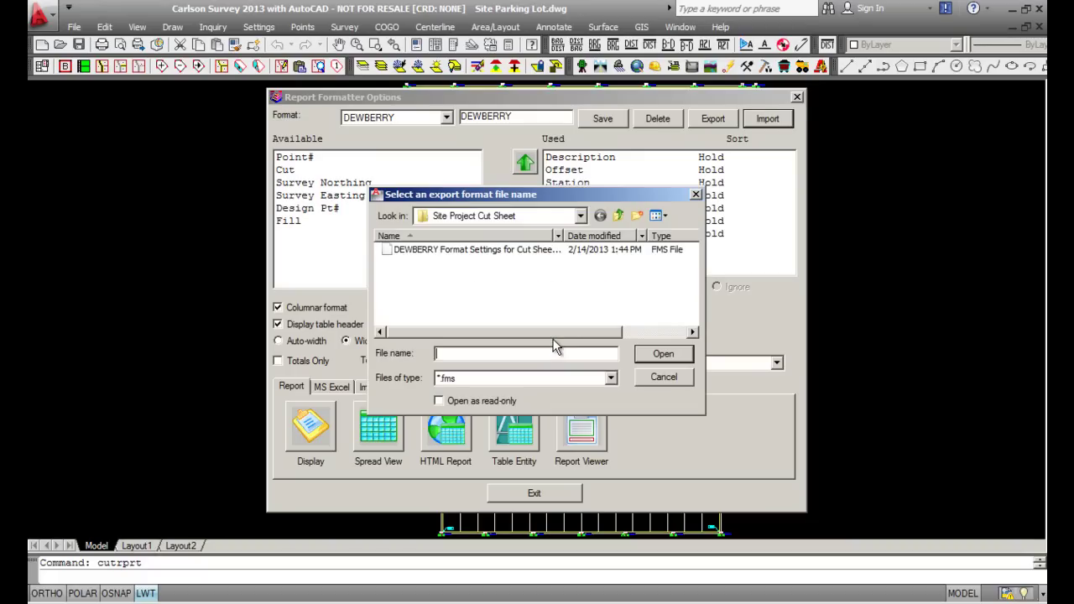
left_click(476, 250)
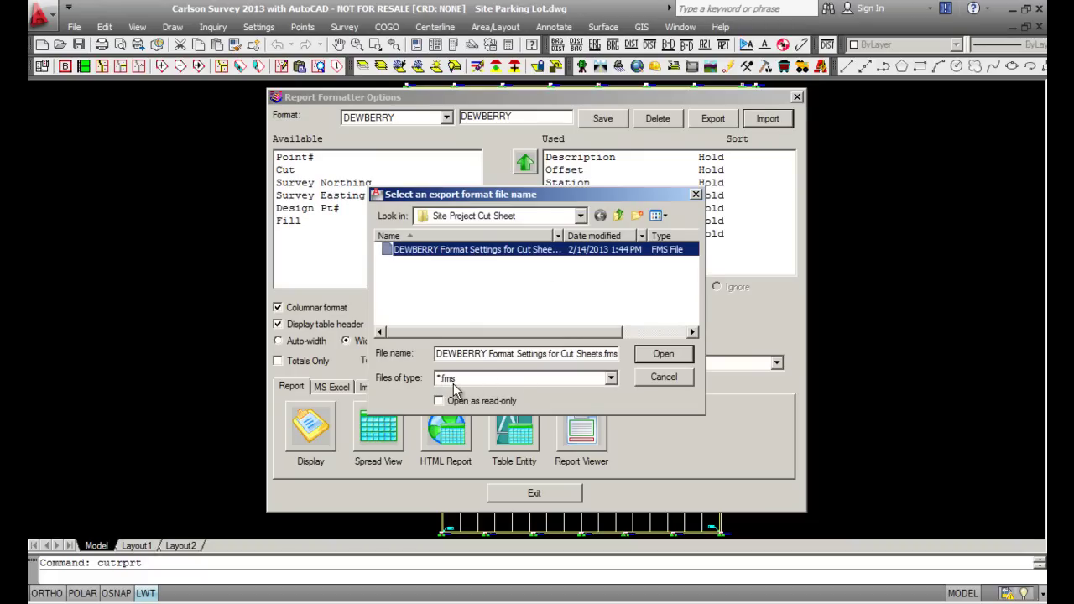
left_click(663, 356)
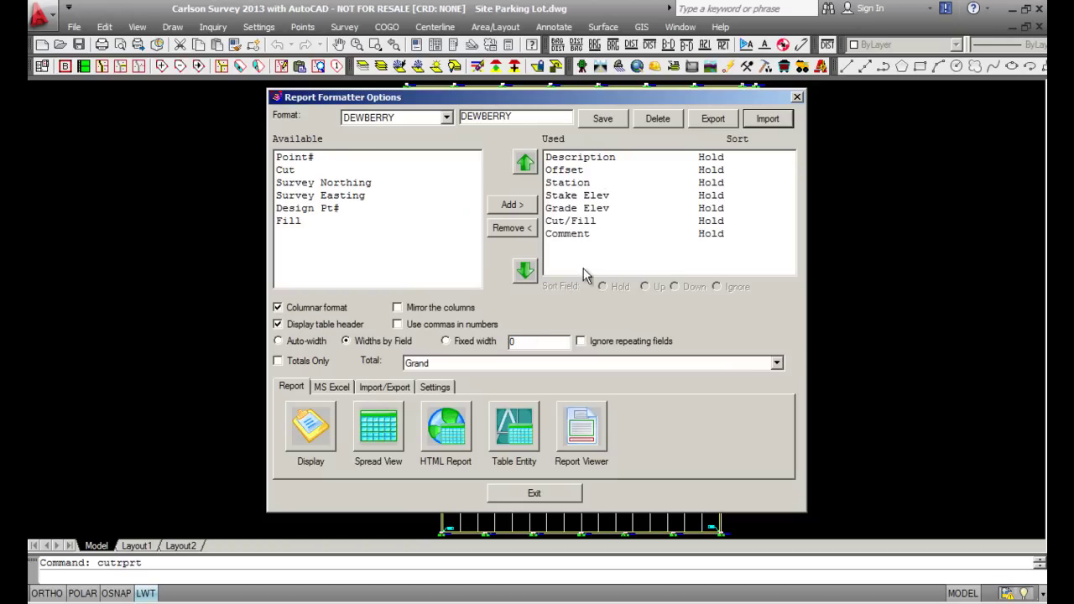
- Import the DEWBERRY .fds field options file and accept the company header fields
left_click(444, 389)
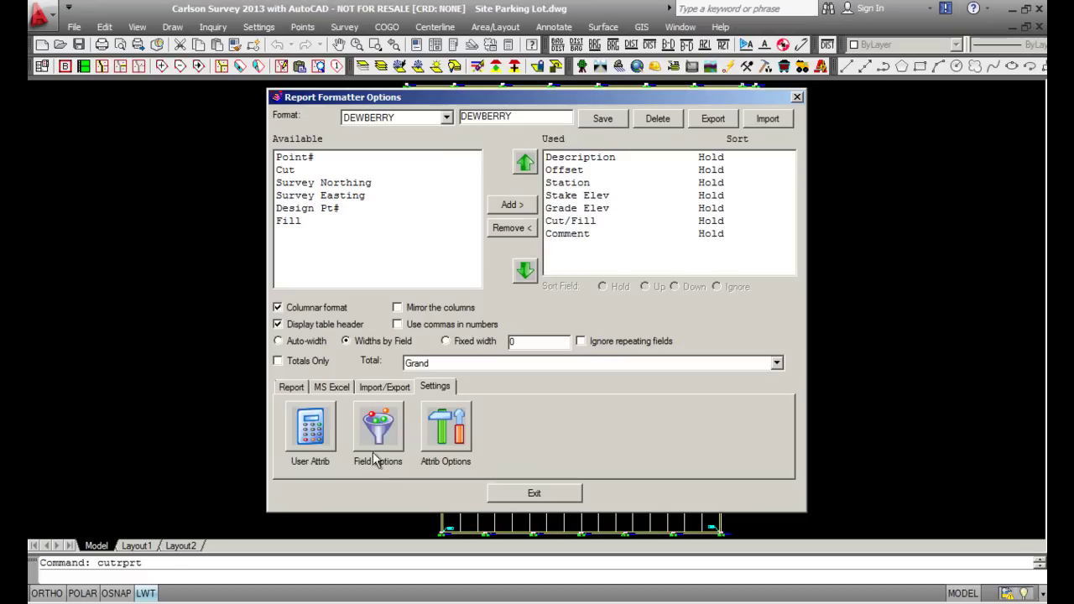
left_click(378, 425)
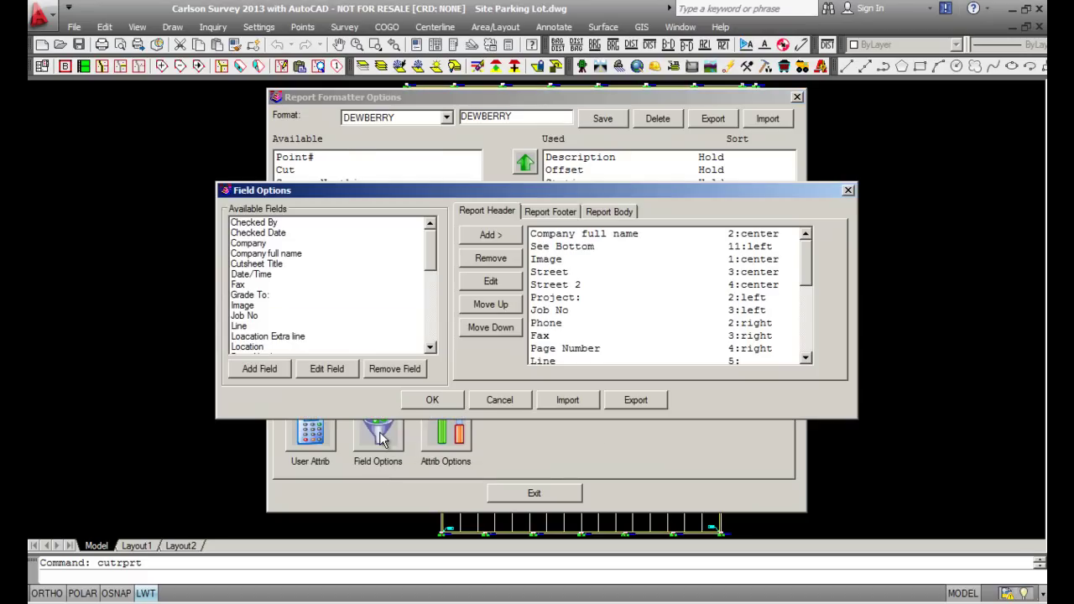
left_click(568, 401)
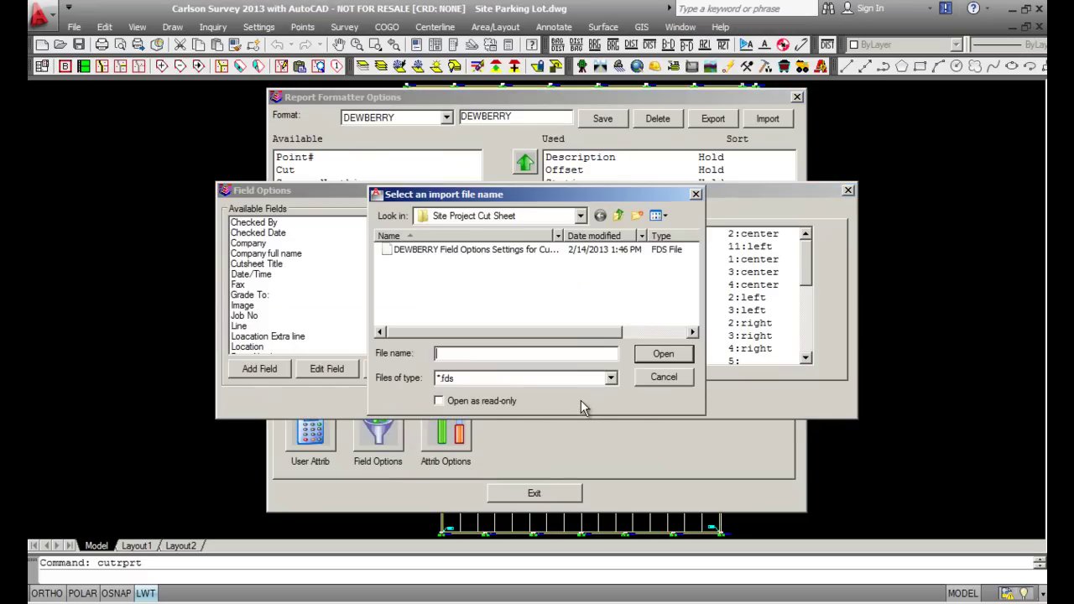
left_click(460, 251)
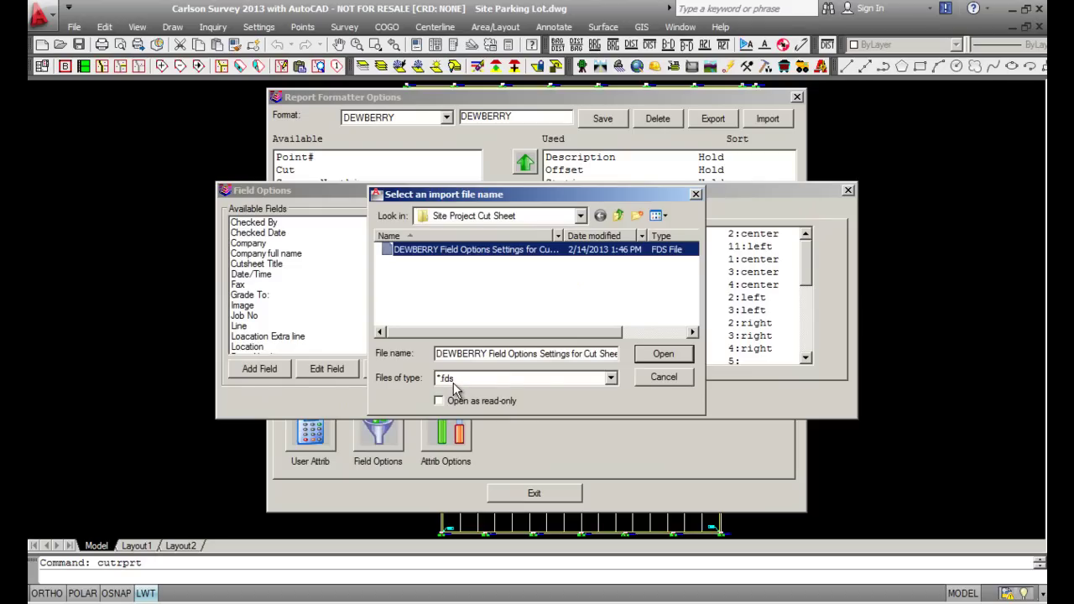
left_click(663, 356)
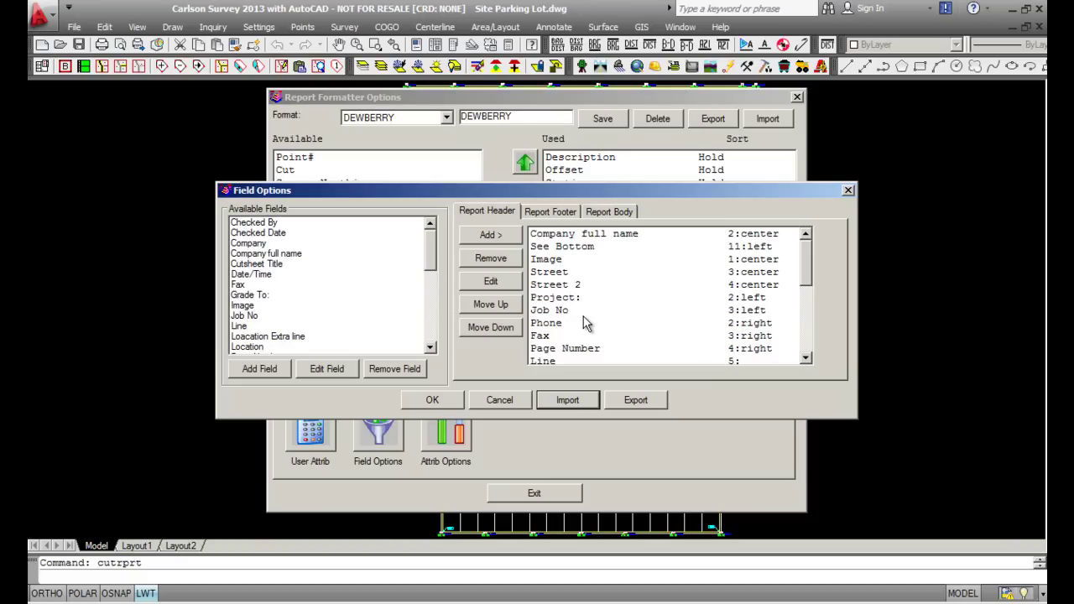
left_click(453, 403)
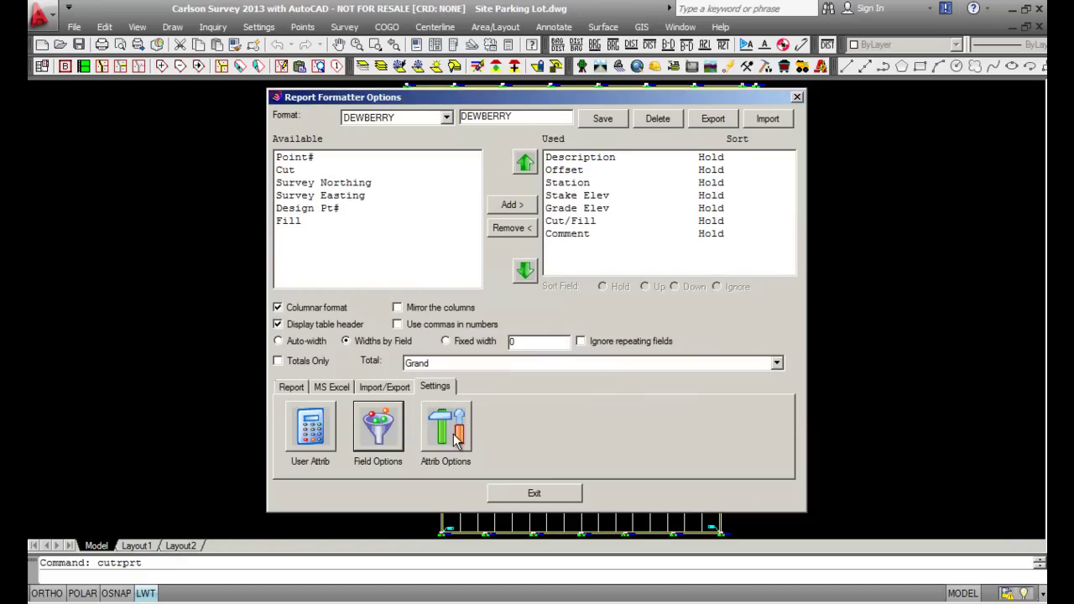
- Import the DEWBERRY .uao attribute options file, listing keys from POINT# through FILL
left_click(462, 435)
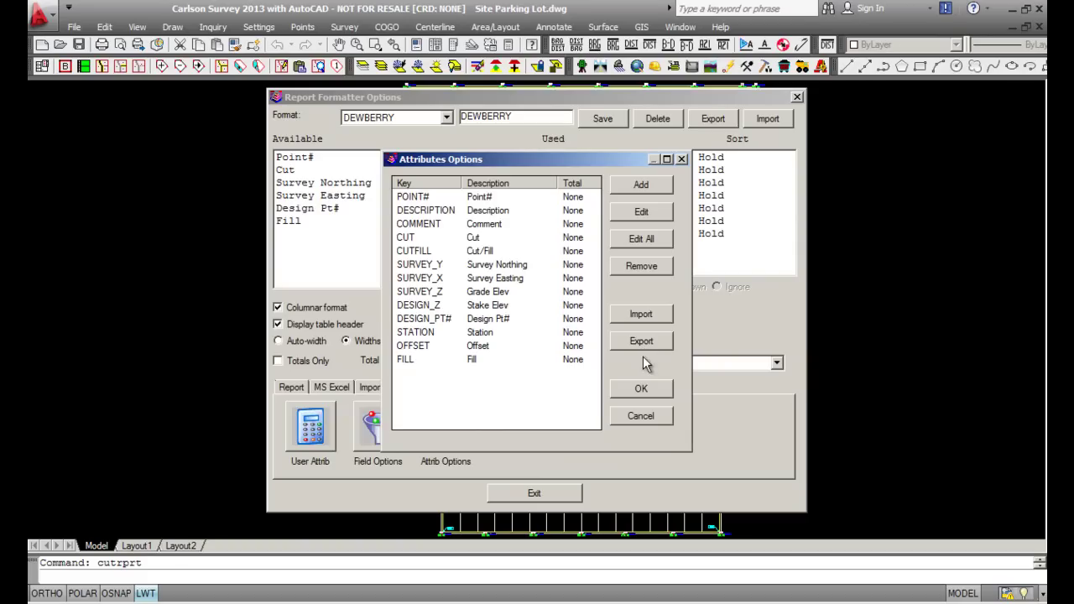
left_click(642, 316)
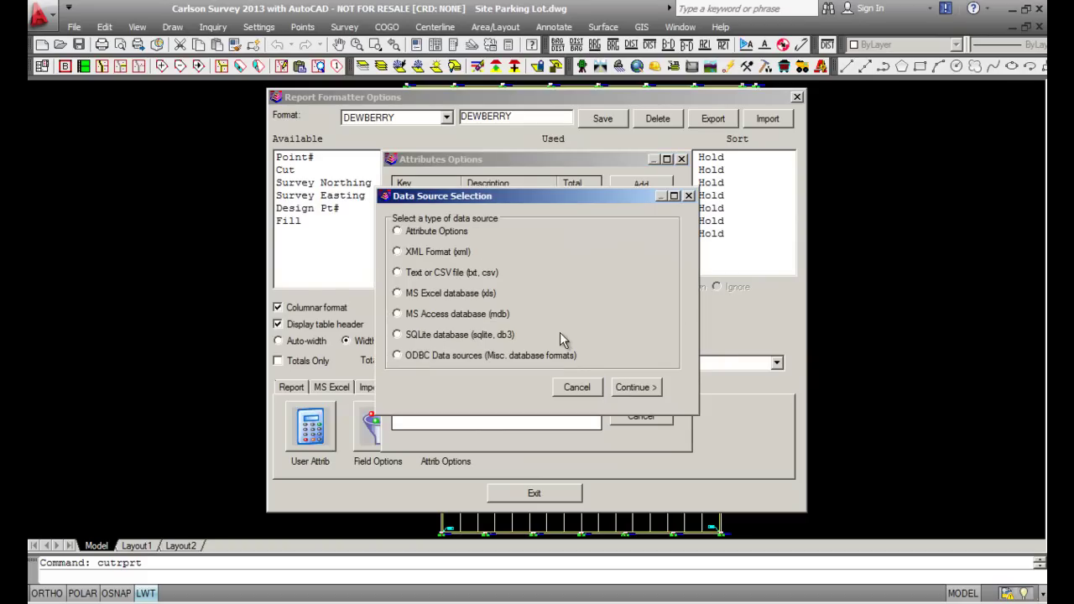
left_click(399, 233)
left_click(630, 390)
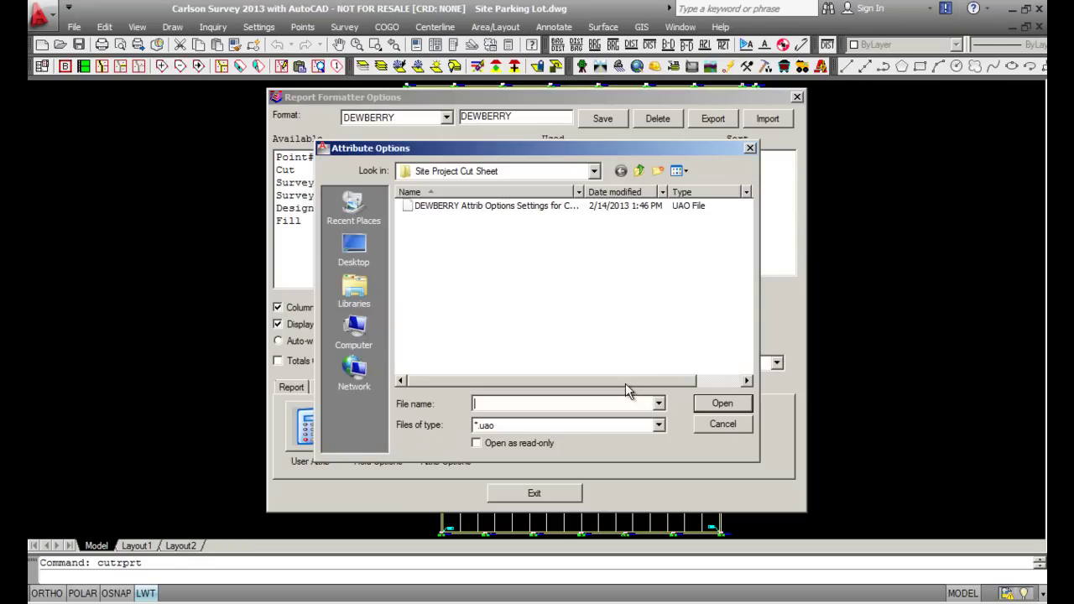
left_click(530, 215)
left_click(530, 214)
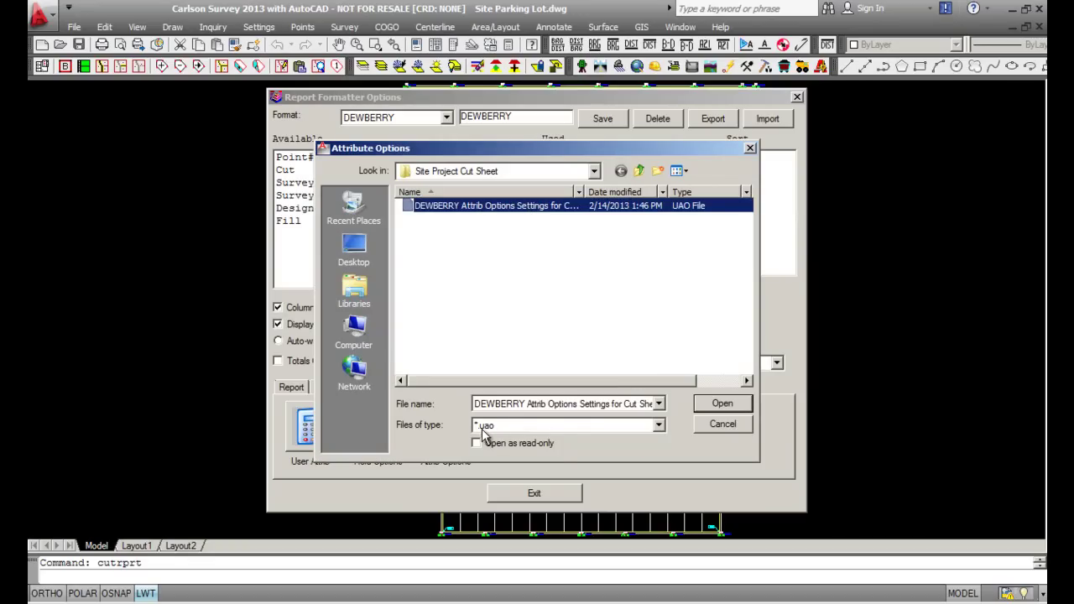
left_click(723, 406)
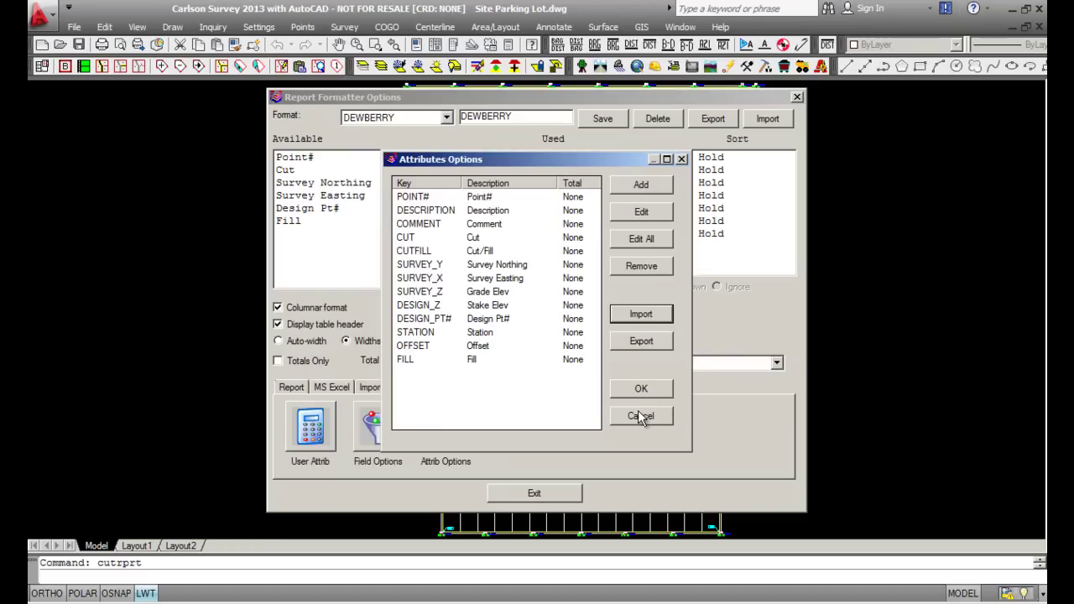
left_click(648, 390)
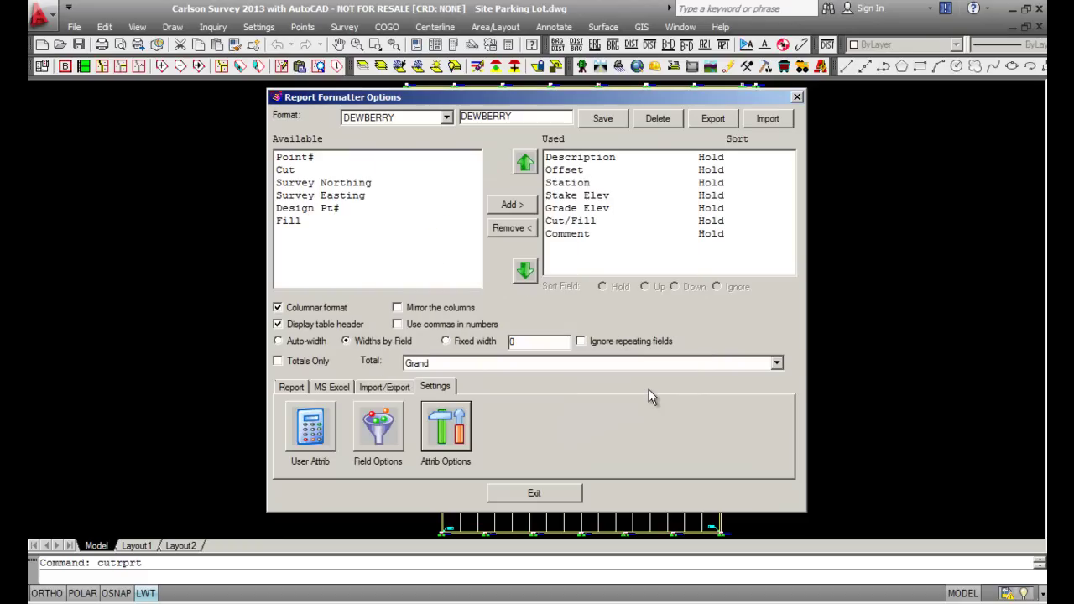
- Open the formatted Report Viewer with the 8.5x11 letter-size page setup
left_click(291, 387)
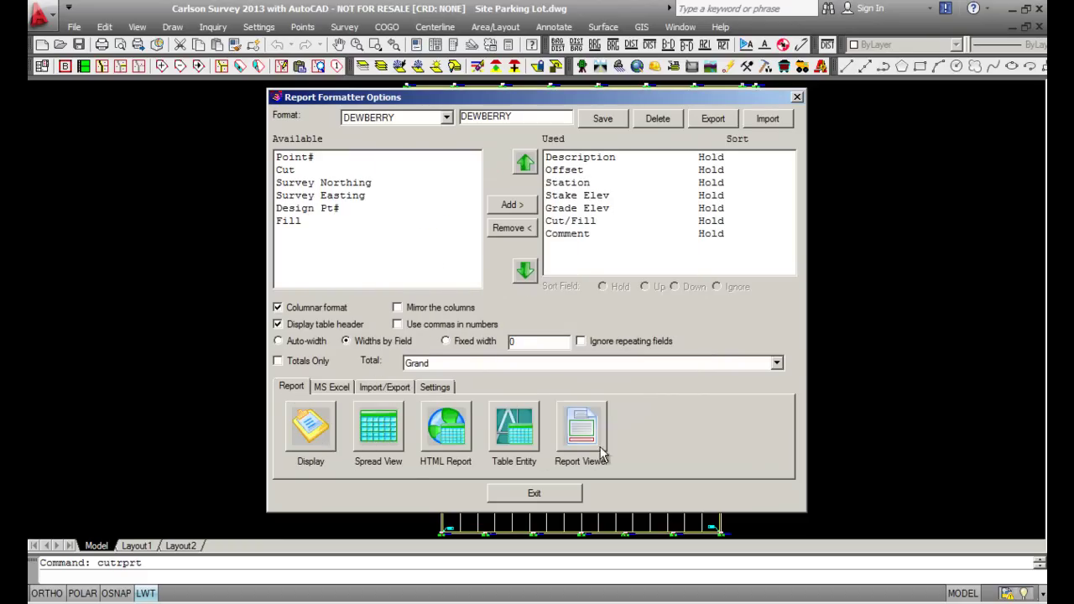
left_click(582, 428)
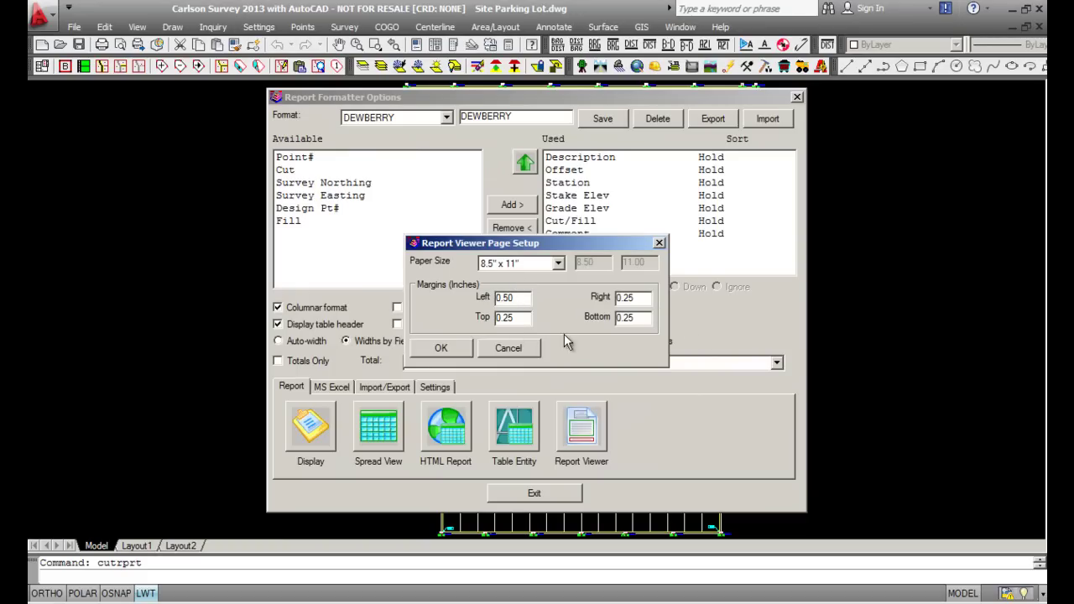
left_click(453, 351)
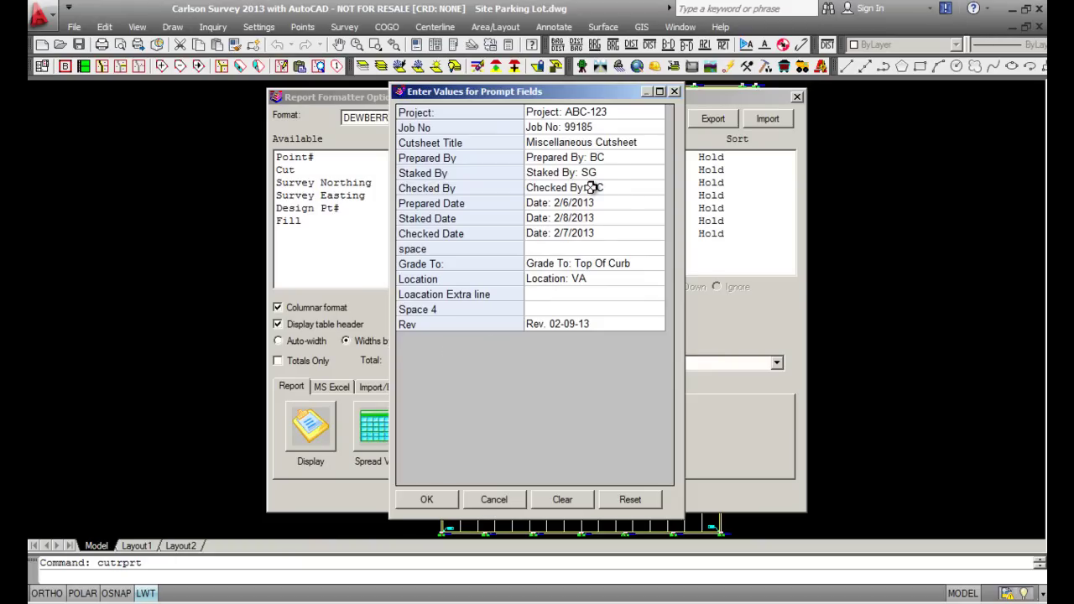
- Review Project, Job No, Cutsheet Title, Prepared, Staked and Checked By values, then generate the report
left_click(616, 112)
left_click(621, 127)
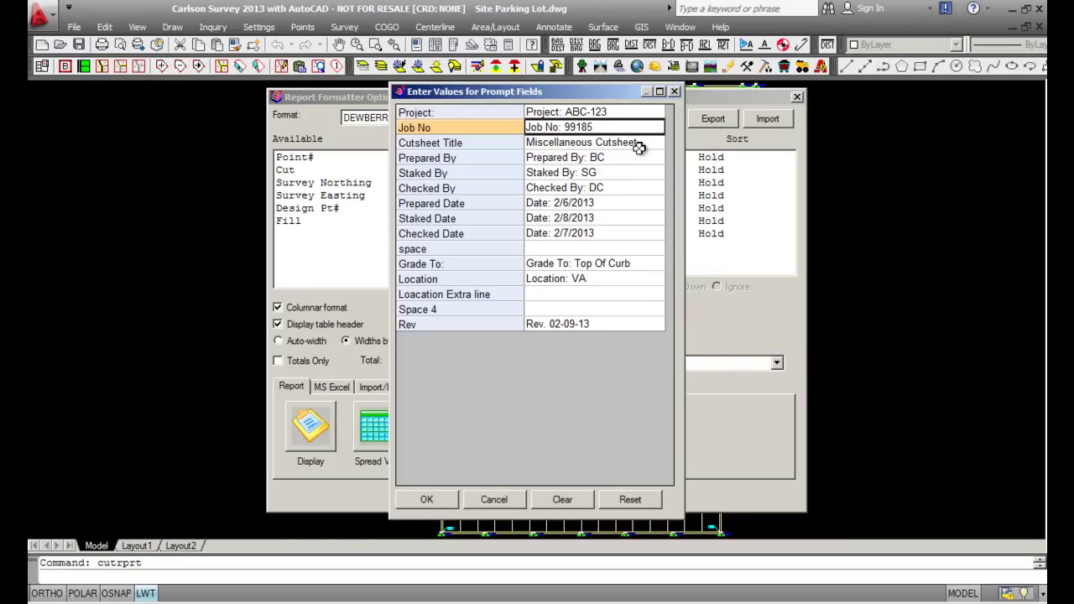
left_click(639, 144)
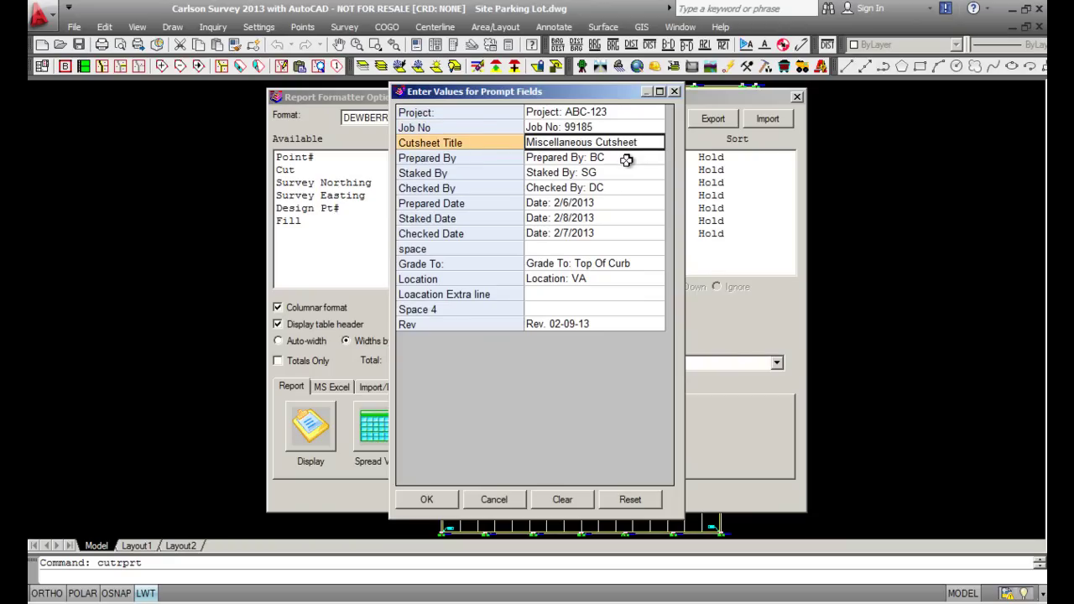
left_click(626, 159)
left_click(630, 173)
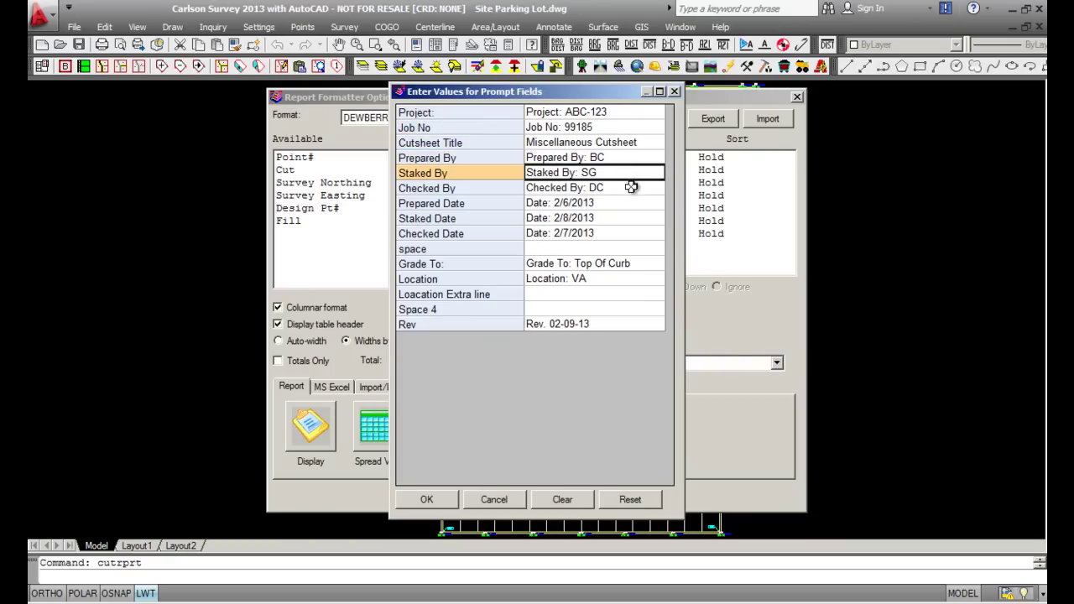
left_click(630, 186)
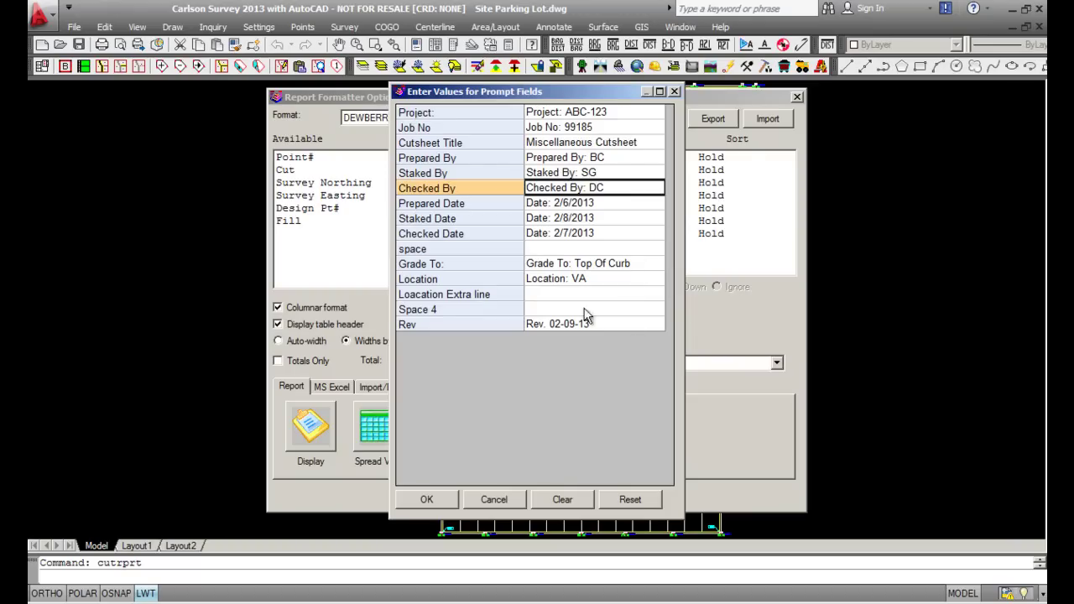
left_click(426, 500)
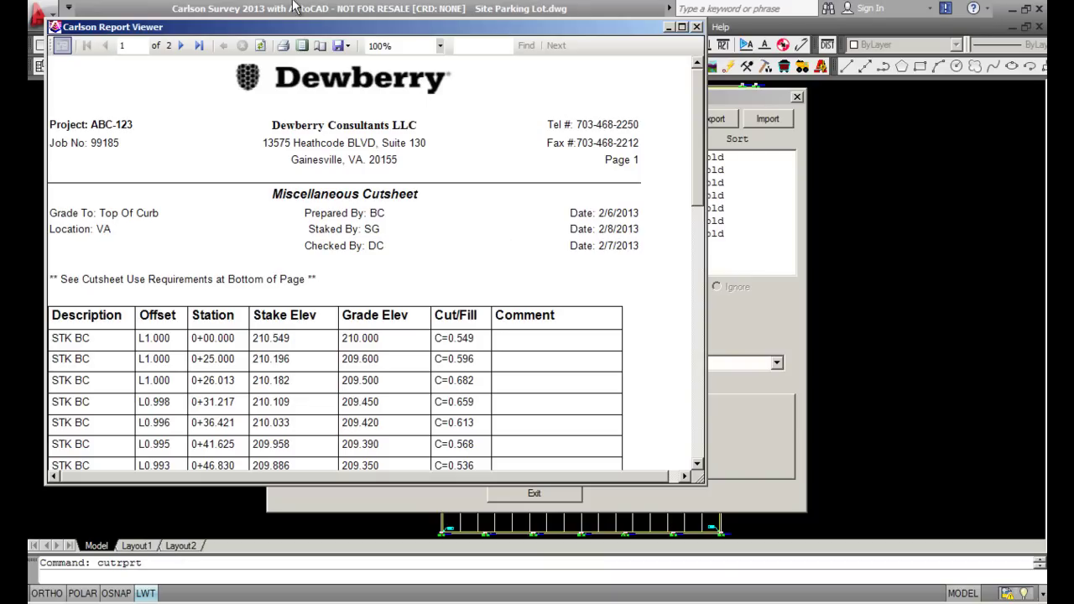
- Export the report as an Acrobat PDF named cutsheet2.pdf in the Cut Sheet folder
left_click(349, 48)
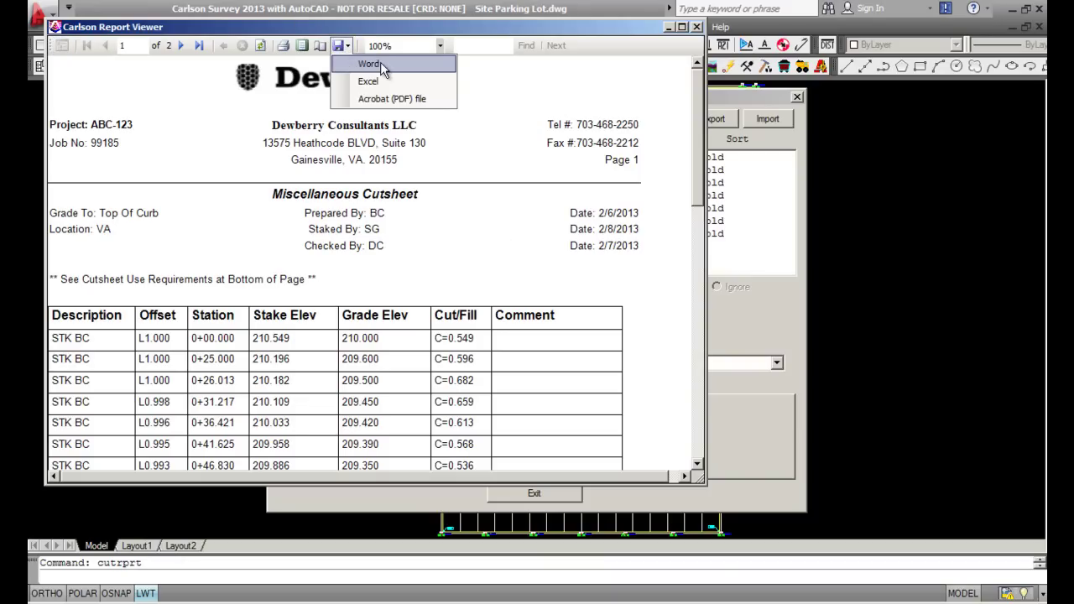
left_click(422, 99)
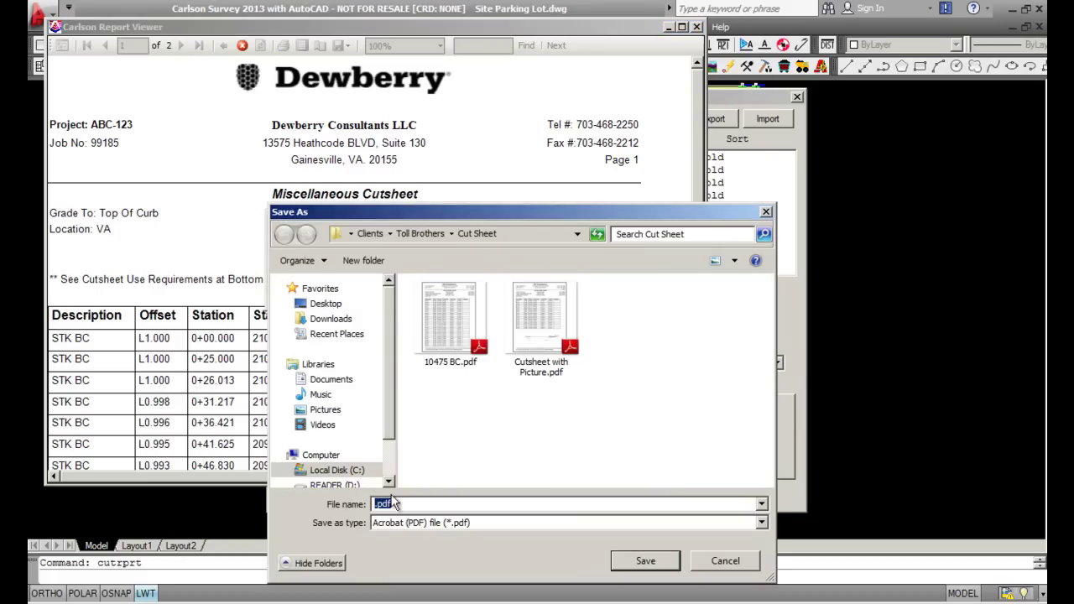
left_click(374, 503)
type("cutsheet2")
left_click(657, 560)
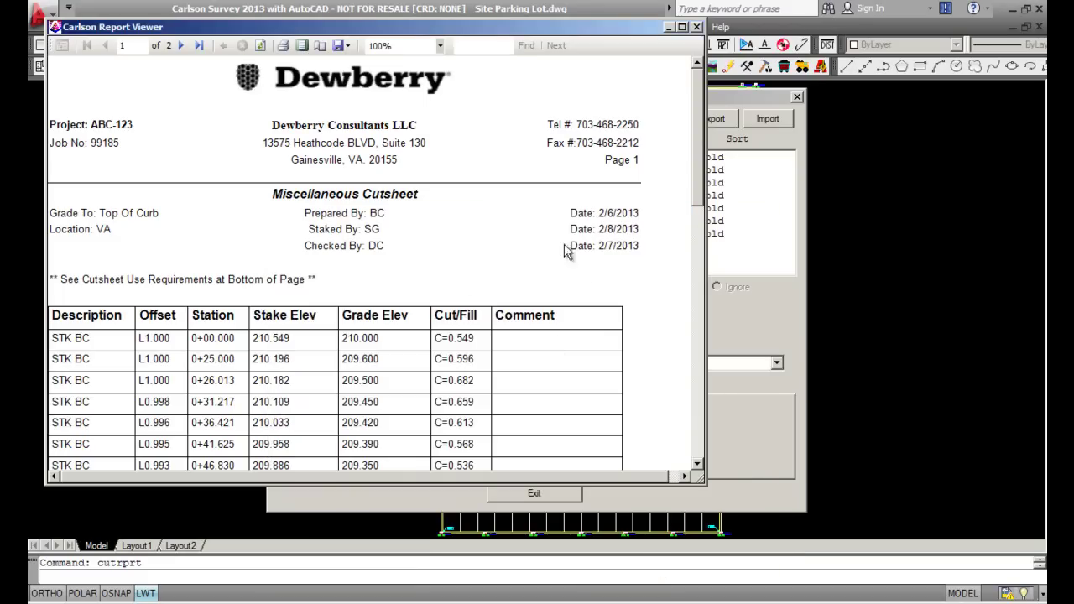